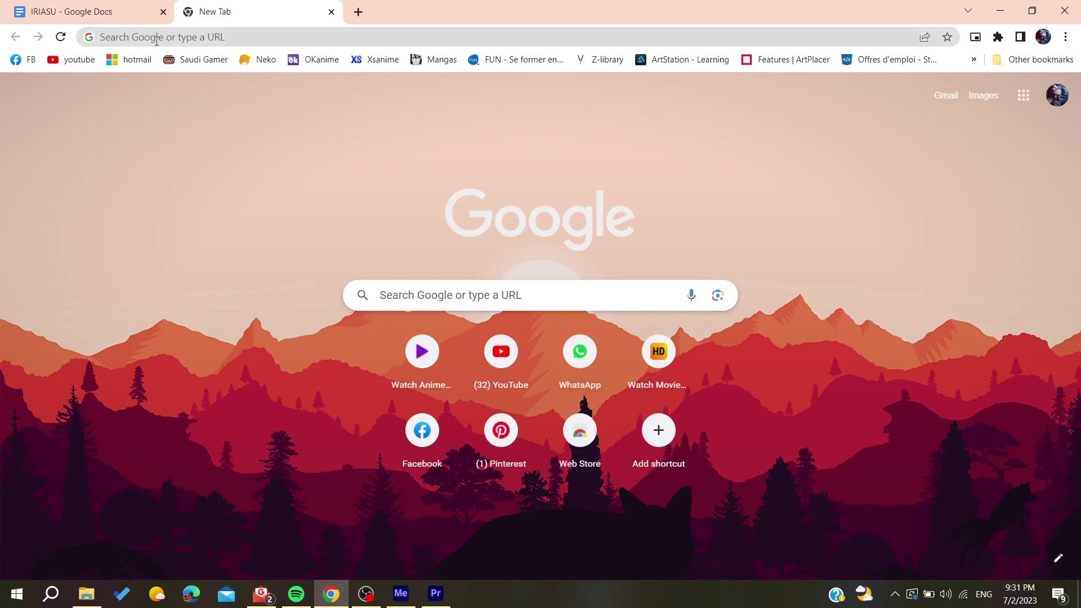
# Search Google for 'quickbooks' using the address bar's recent suggestion.
pyautogui.click(180, 36)
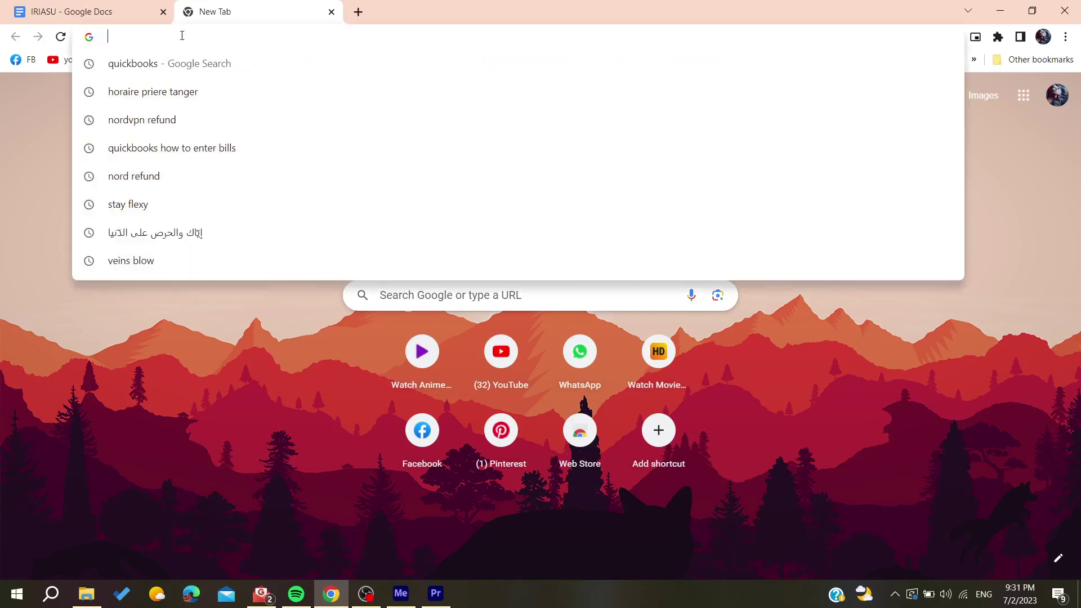
pyautogui.click(173, 67)
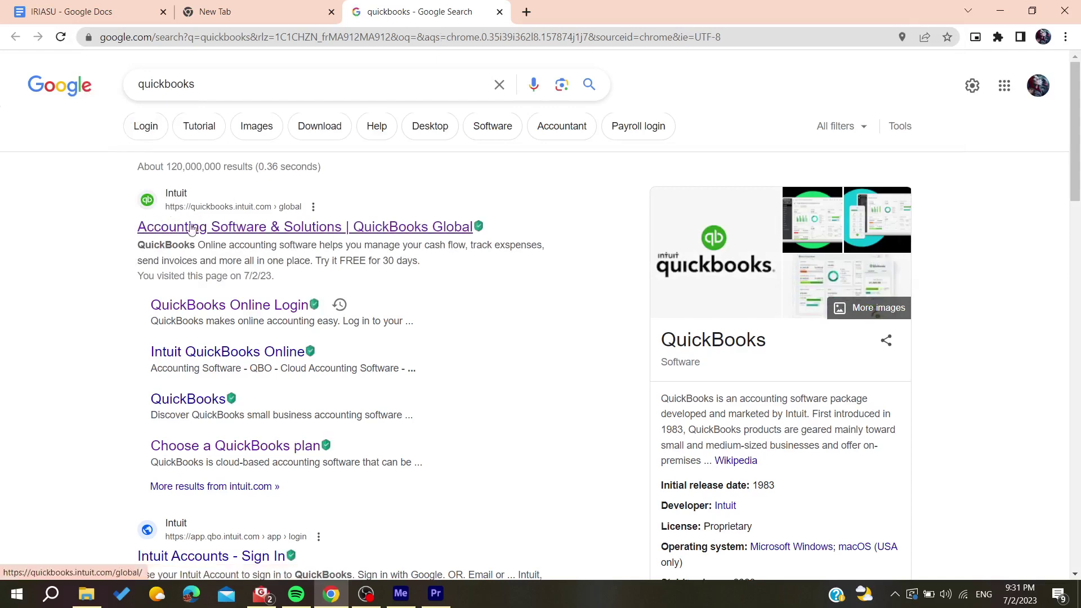
# Open QuickBooks Global, go to the pricing plans, and start the Essentials free 30-day trial.
pyautogui.click(174, 227)
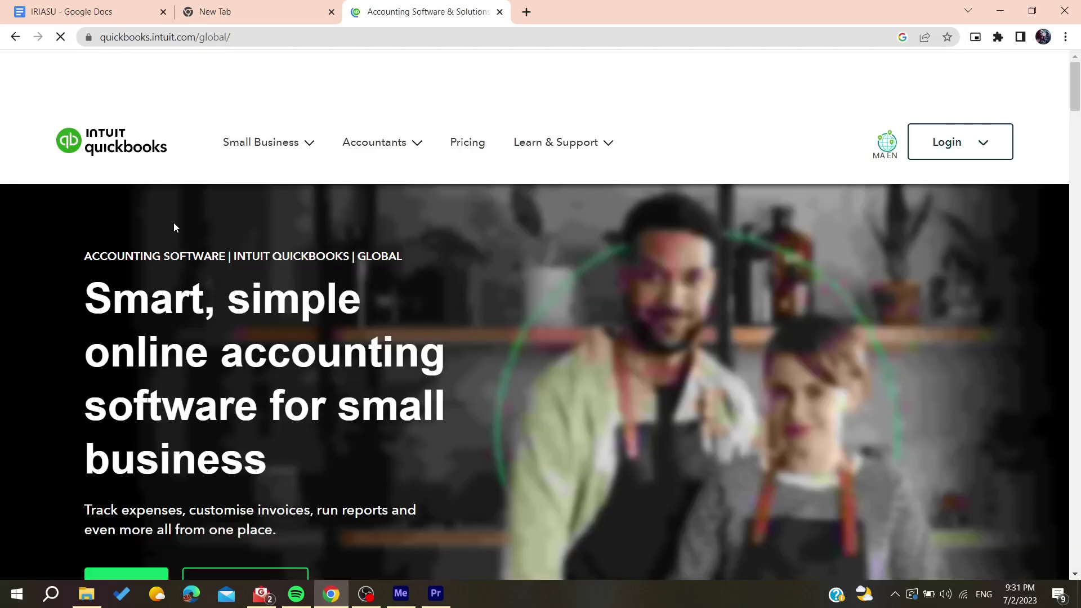
pyautogui.scroll(-3, 271, 379)
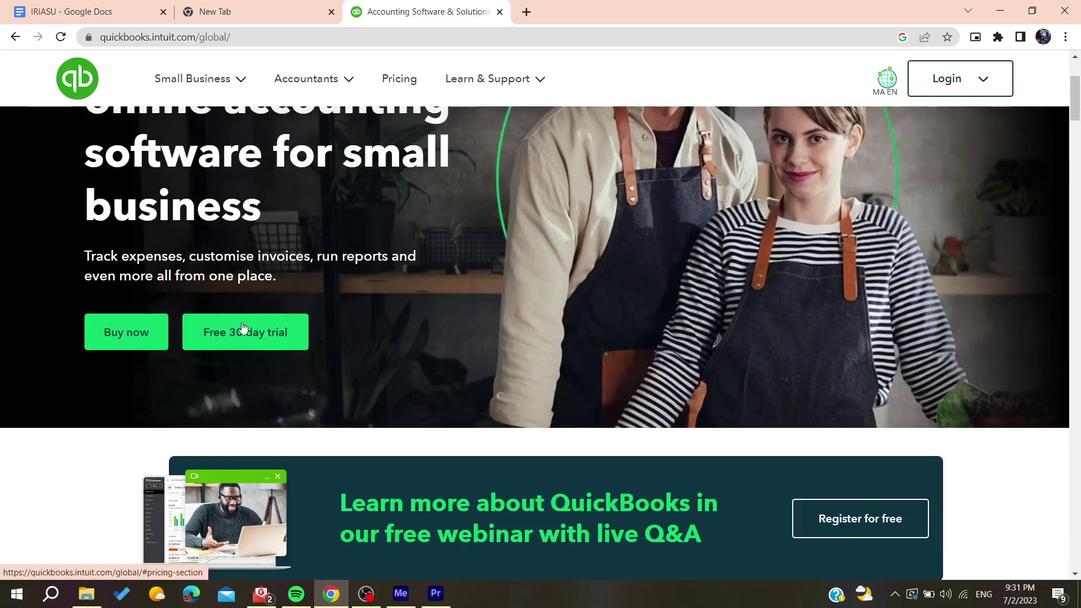
pyautogui.click(213, 331)
pyautogui.moveTo(198, 236); pyautogui.dragTo(761, 217)
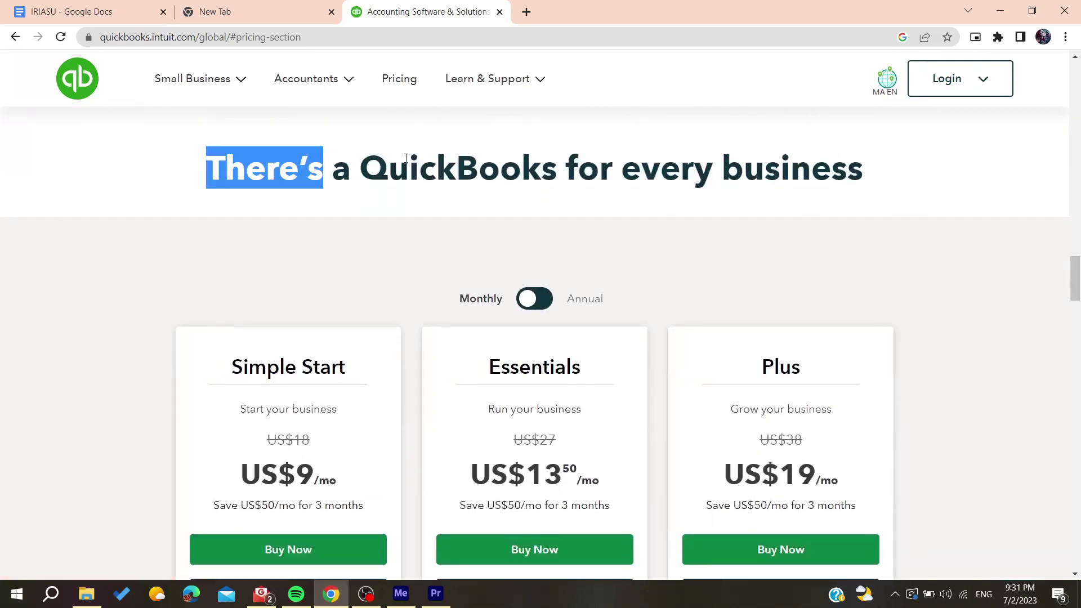
pyautogui.scroll(-1, 439, 356)
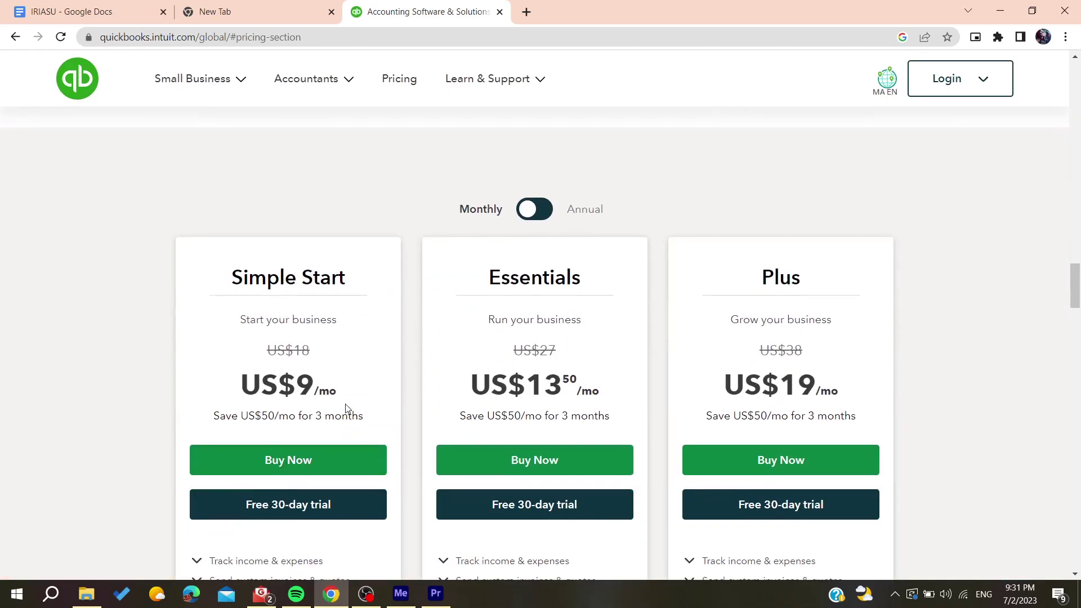
pyautogui.scroll(-1, 363, 389)
pyautogui.click(506, 396)
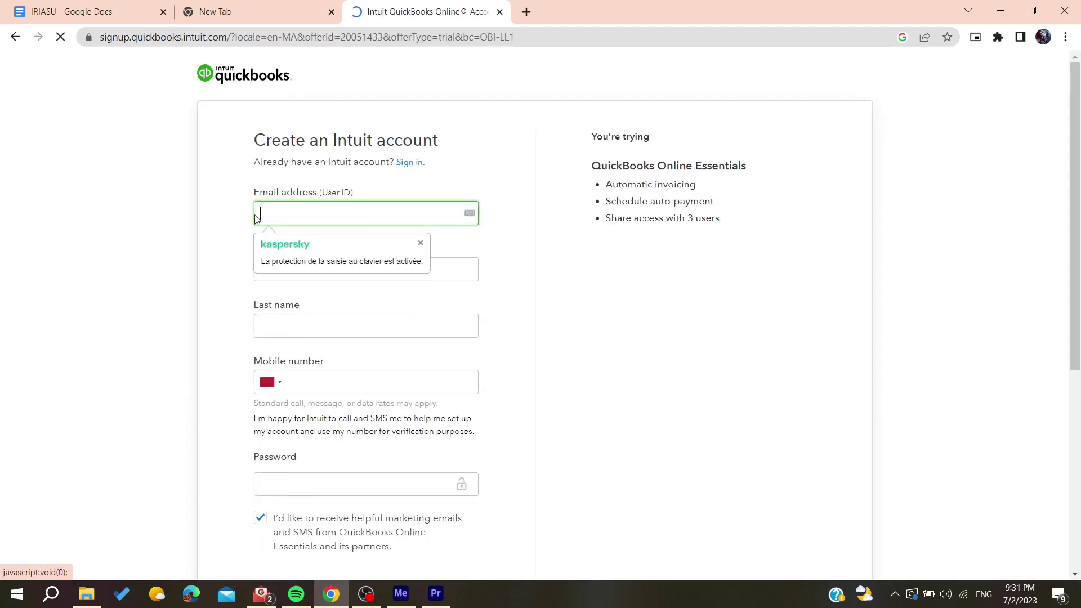
pyautogui.scroll(-2, 435, 217)
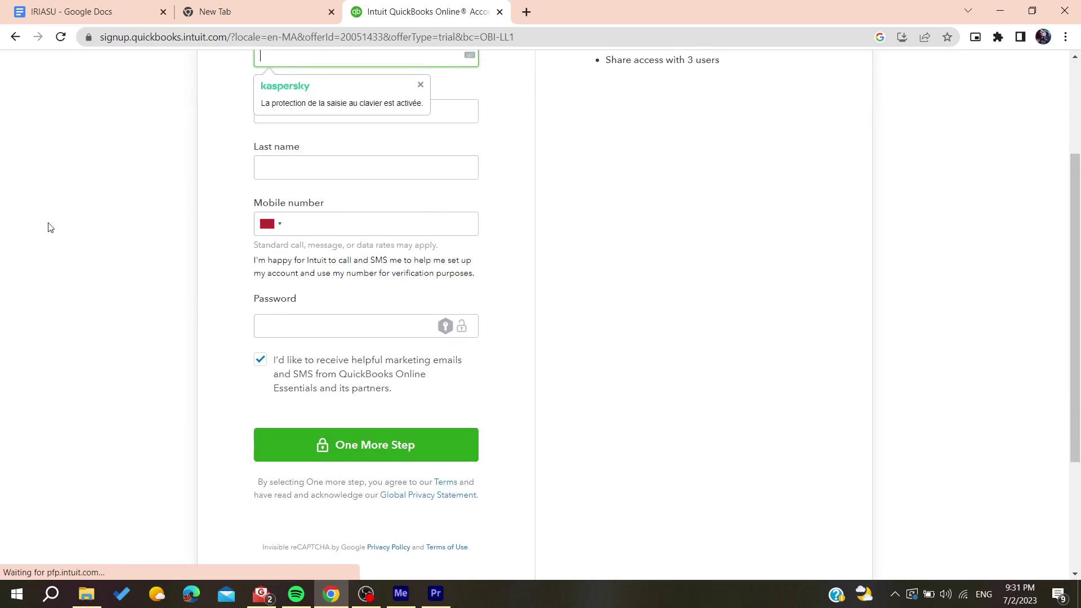
pyautogui.scroll(2, 310, 96)
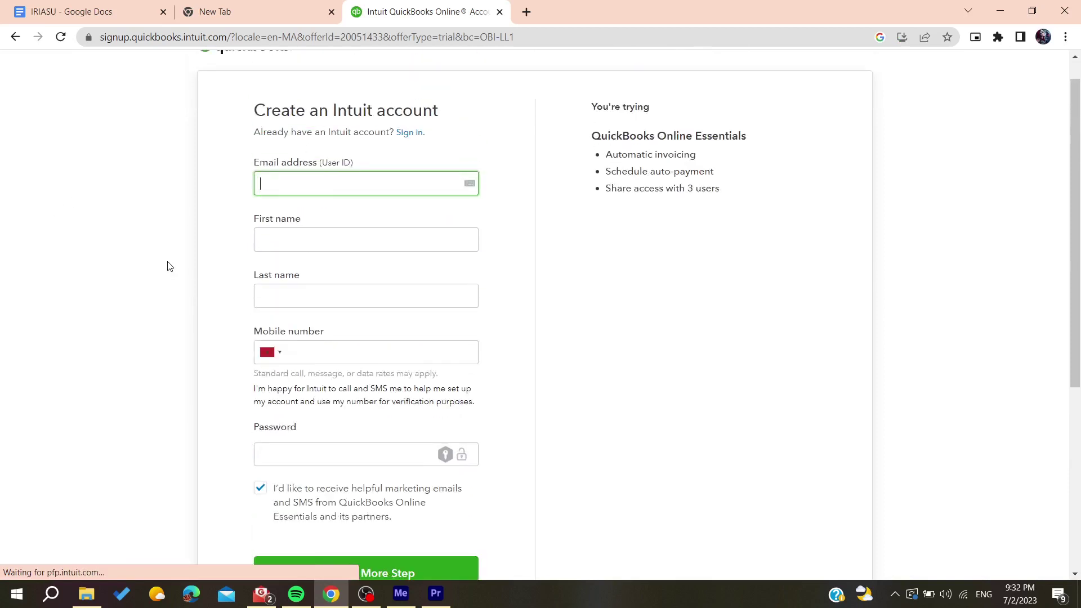
pyautogui.write('5')
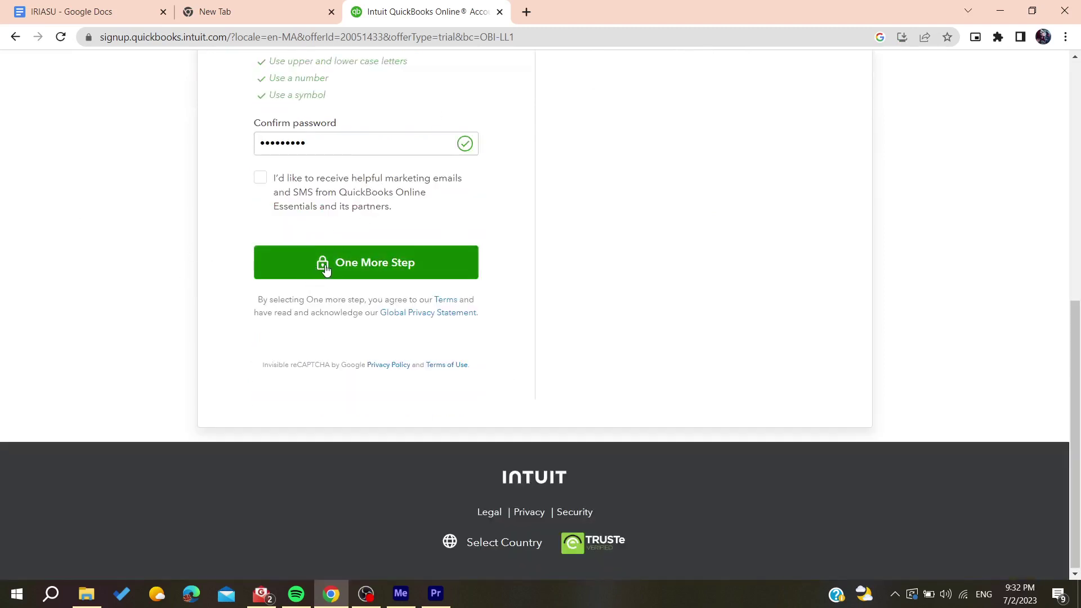
# Submit the Intuit account form, dismiss the Kaspersky prompt, and decline Chrome's password saving.
pyautogui.click(324, 266)
pyautogui.click(192, 316)
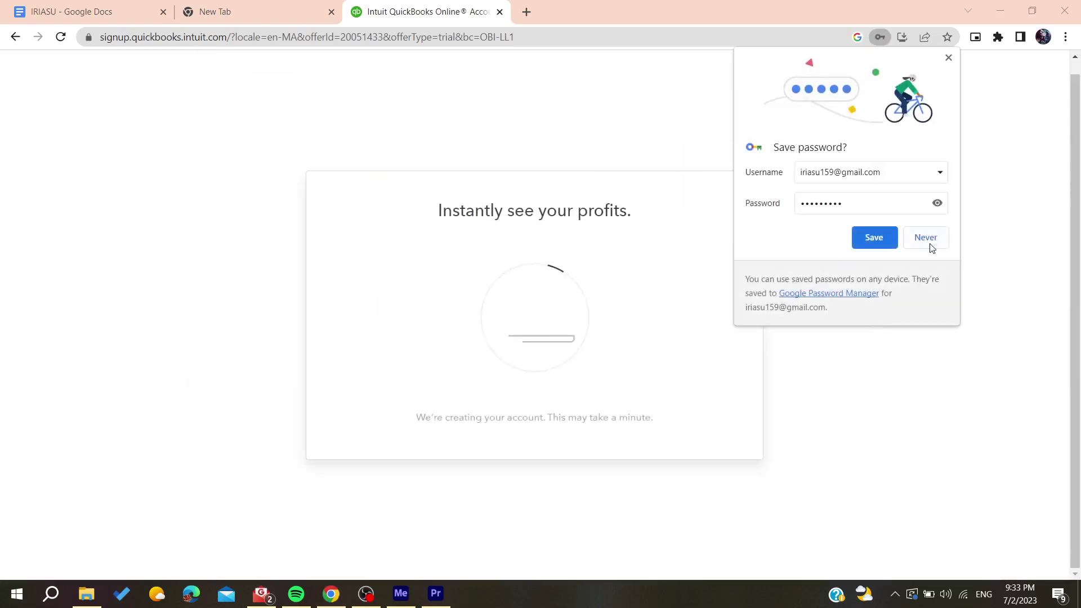
pyautogui.click(927, 239)
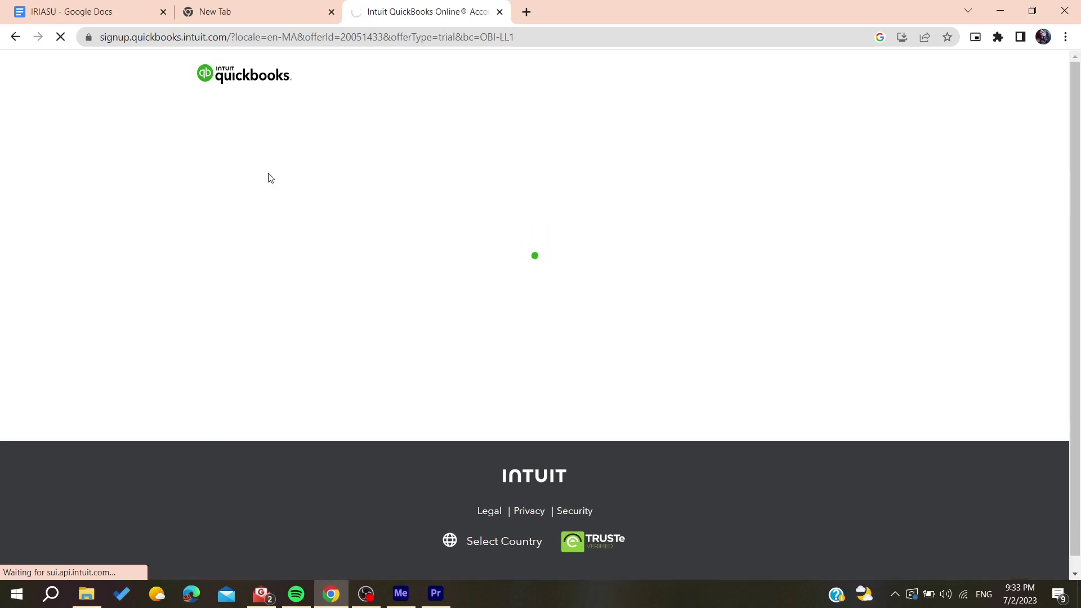
pyautogui.moveTo(218, 180); pyautogui.dragTo(563, 190)
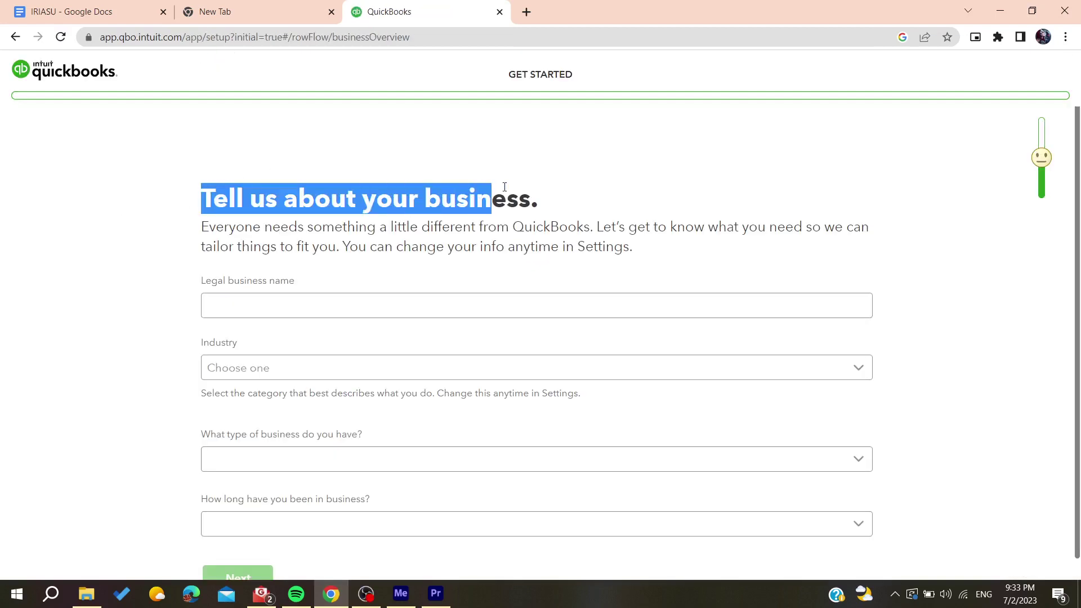
pyautogui.scroll(-1, 563, 191)
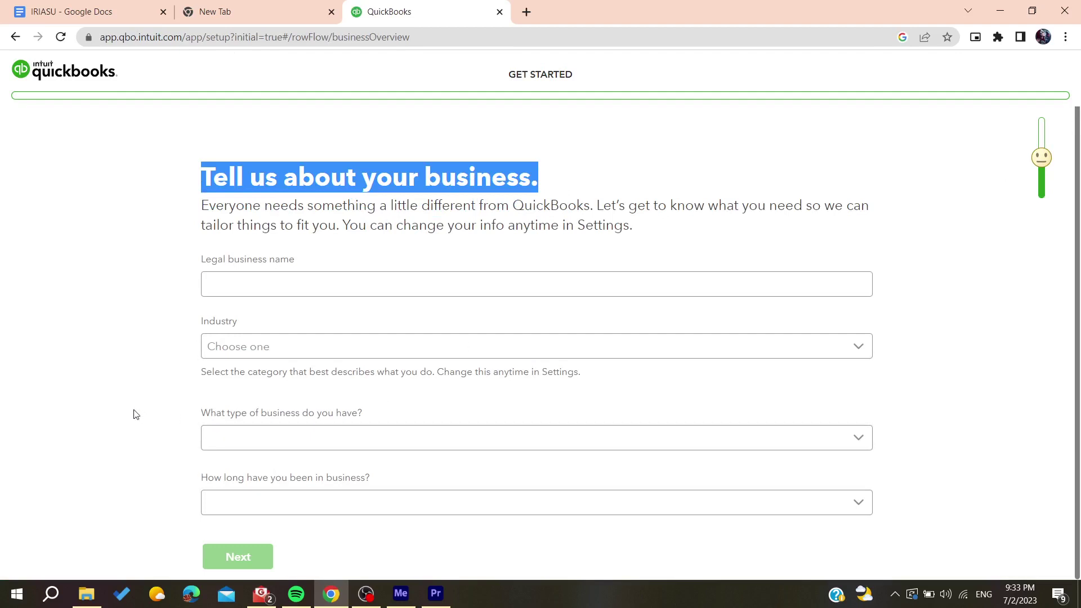
# Finish the 'Tell us about your business' setup and reach the Dashboard.
pyautogui.click(77, 360)
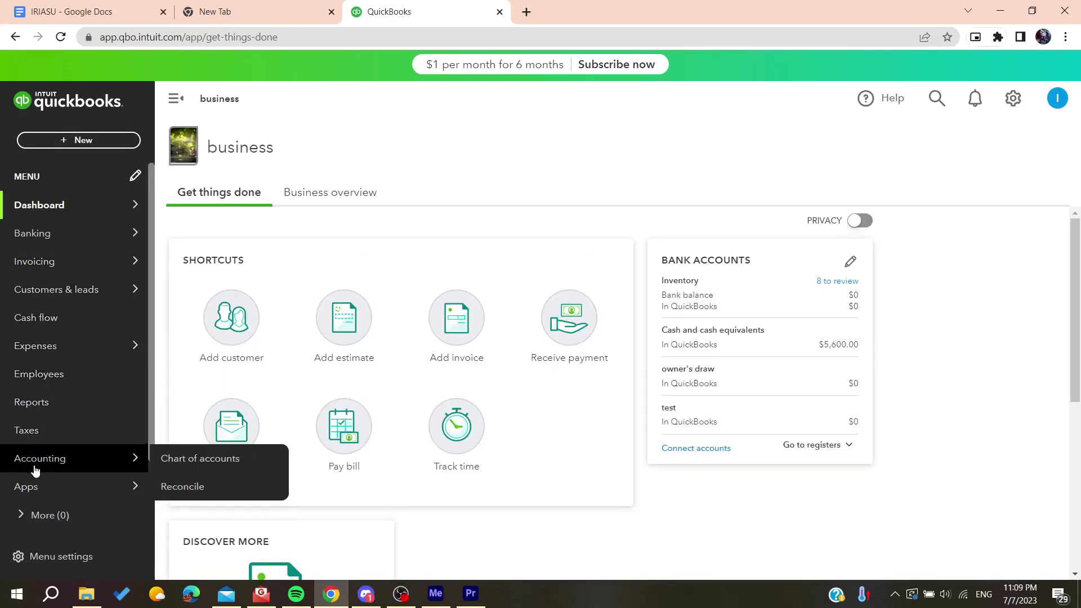
pyautogui.moveTo(40, 458)
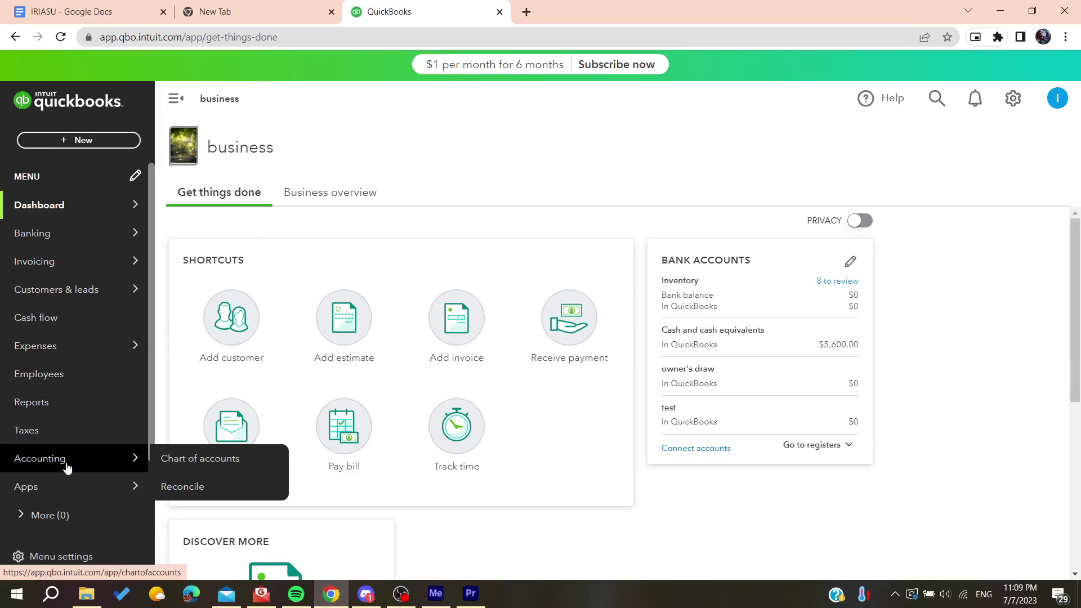
# Go to Accounting > Chart of accounts and view the Cash and cash equivalents account history.
pyautogui.click(167, 467)
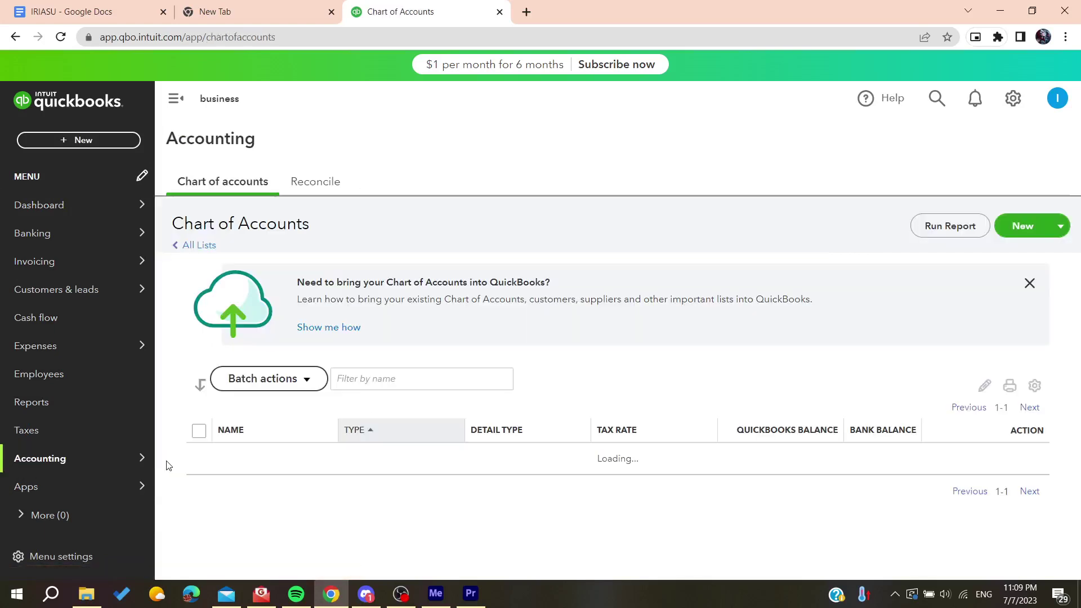
pyautogui.scroll(-1, 465, 385)
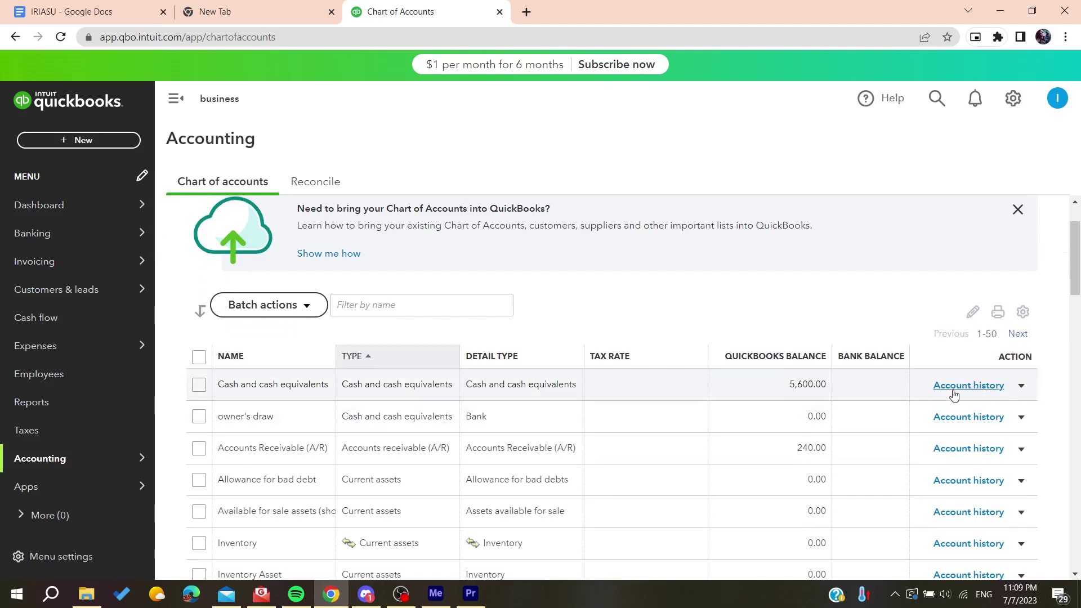
pyautogui.click(1022, 385)
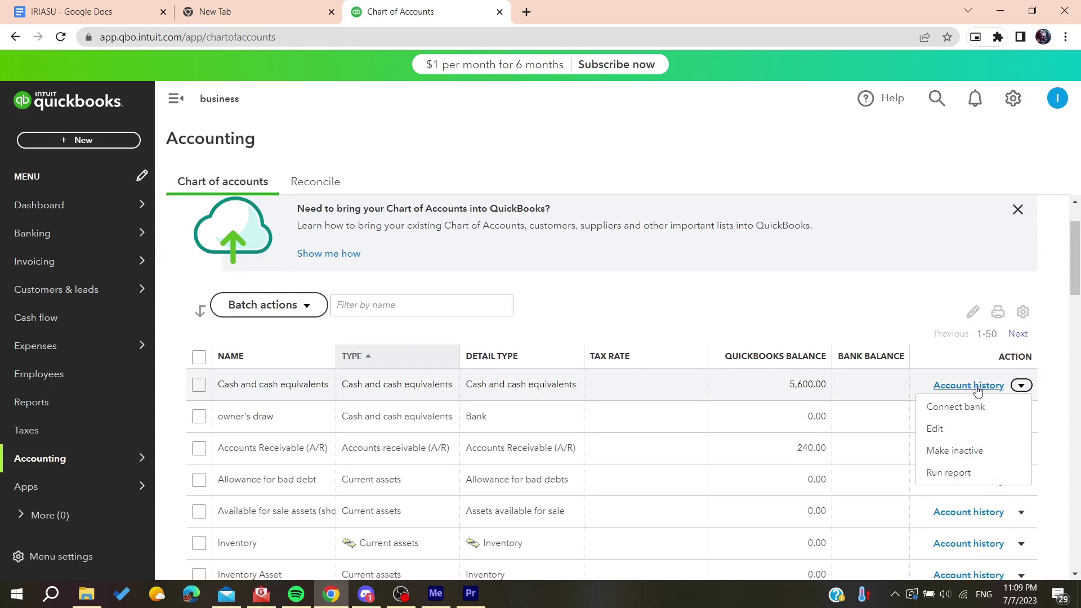
pyautogui.click(978, 387)
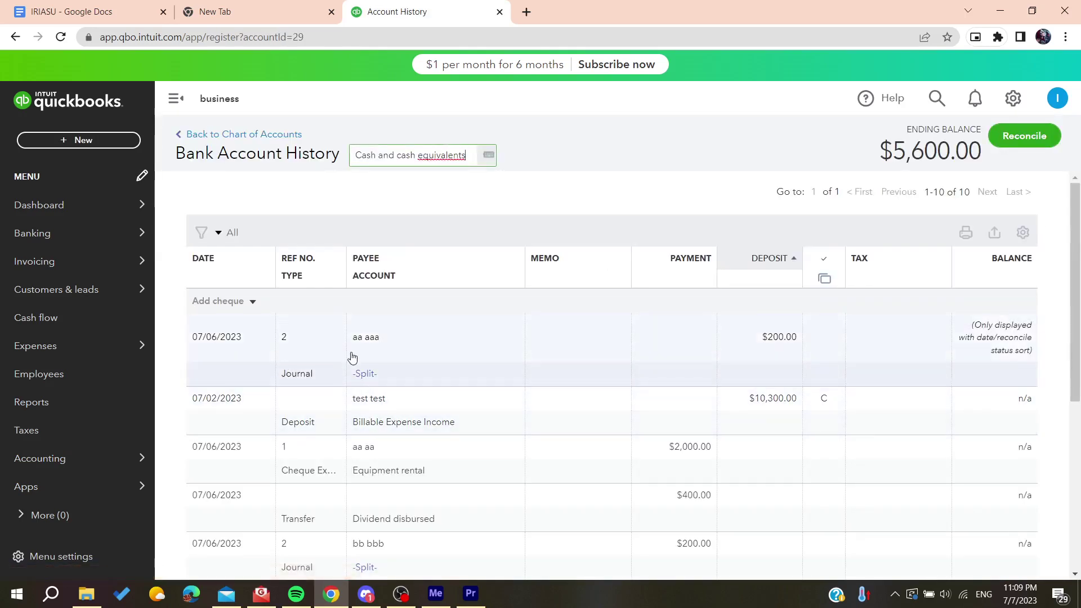
pyautogui.scroll(-1, 329, 350)
# Open the $200 07/06/2023 journal entry, choose Delete, then answer No to the split-transaction warning.
pyautogui.click(314, 336)
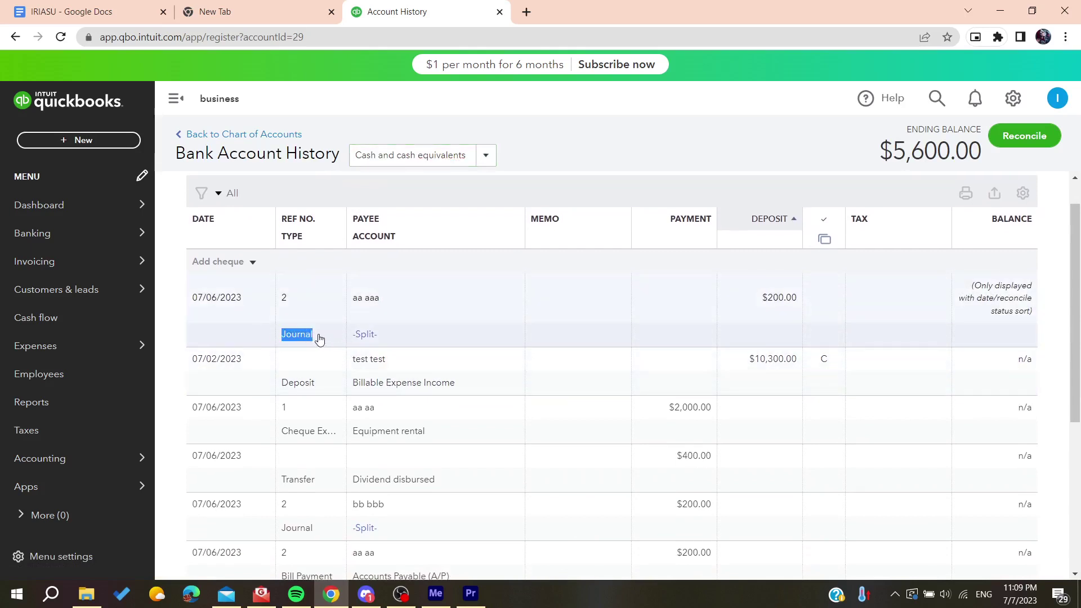
pyautogui.click(175, 334)
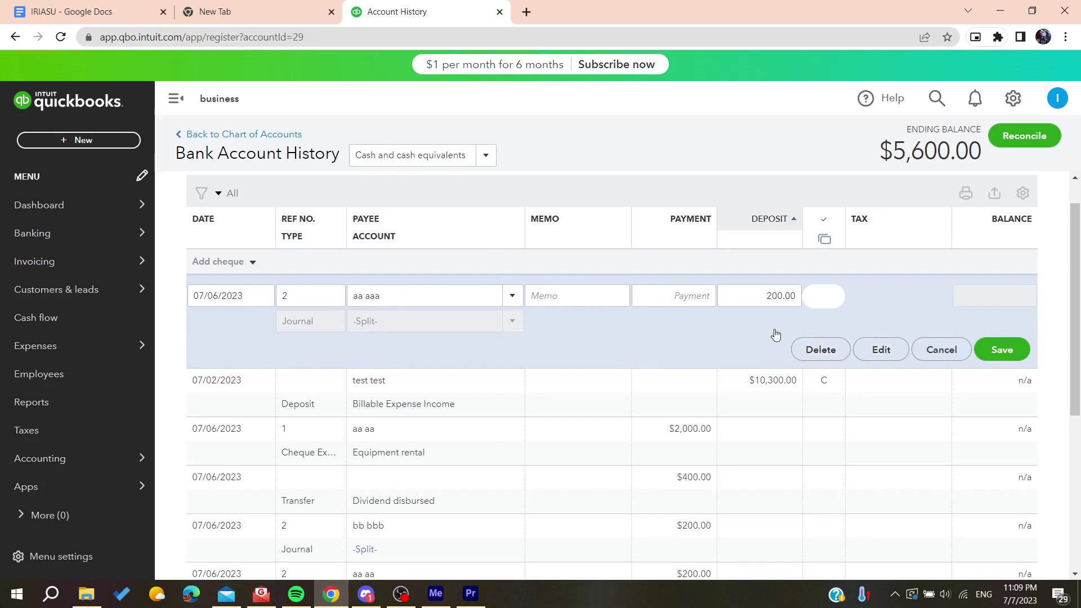
pyautogui.click(816, 349)
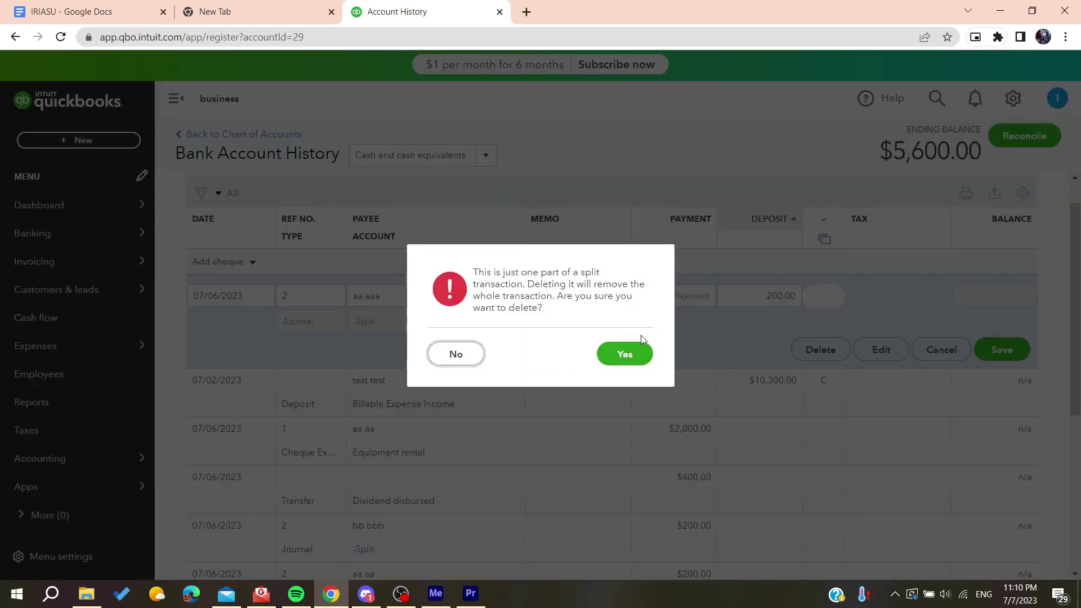
pyautogui.click(459, 355)
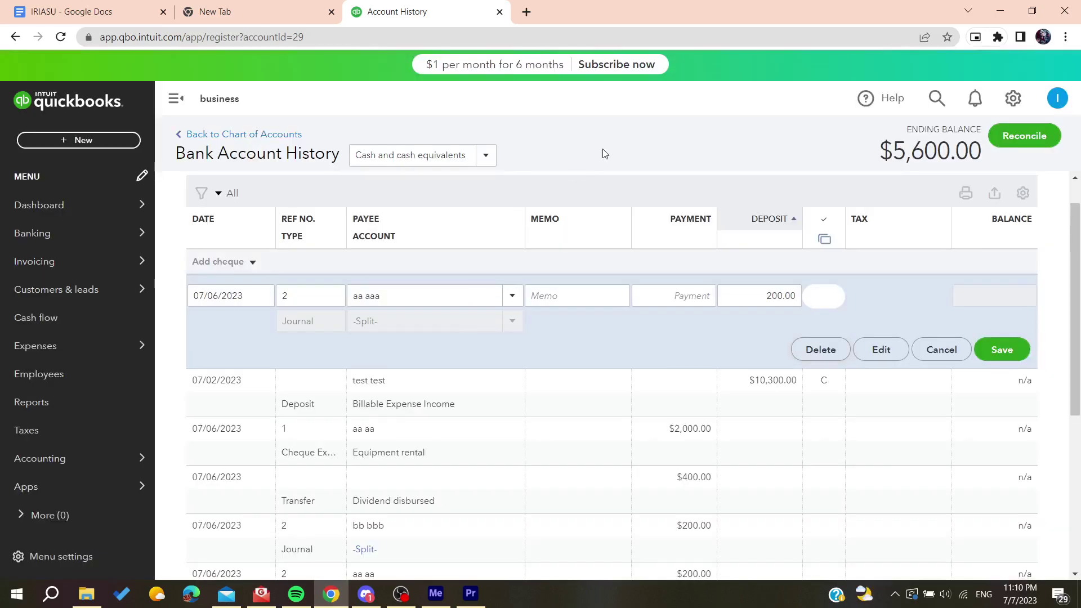